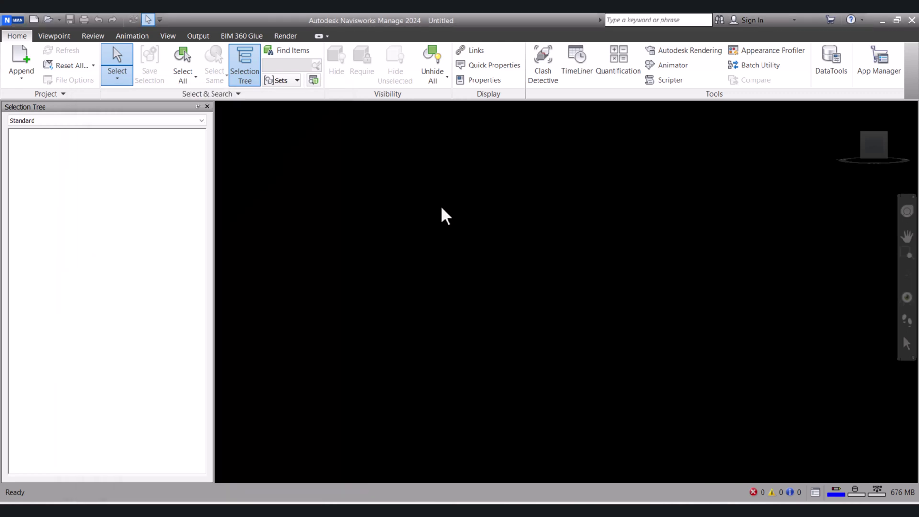
Open REVIE1212t.nwd from C:\Temp and orbit to view the platform's top deck
left_click(48, 19)
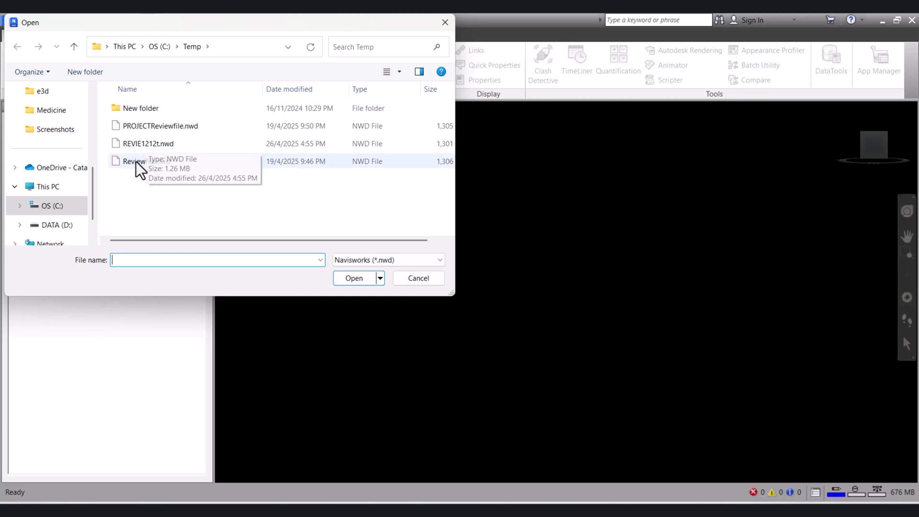
left_click(154, 144)
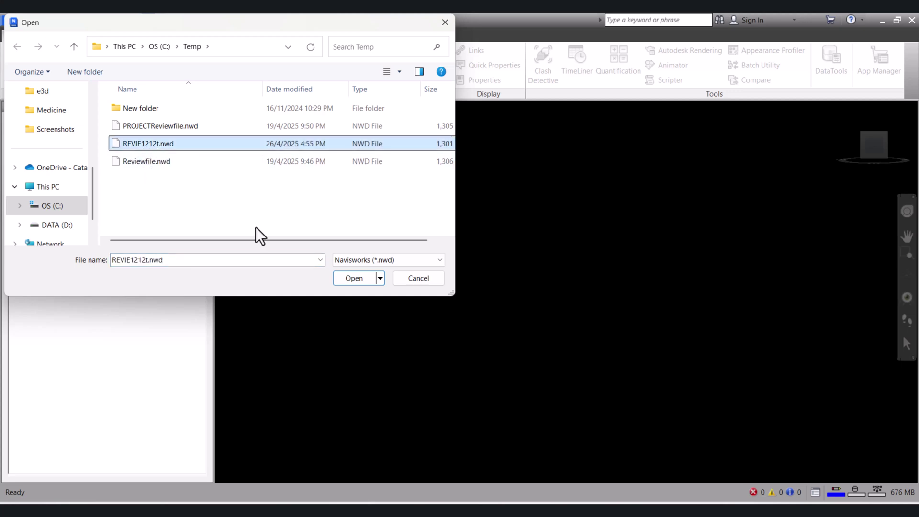
left_click(354, 279)
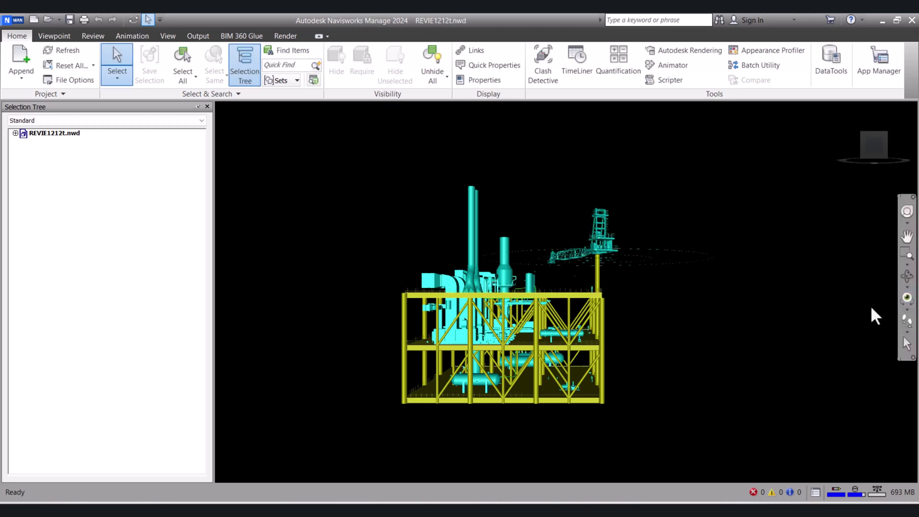
left_click(905, 277)
mouse_move(531, 268)
left_mouse_down()
mouse_move(523, 263)
mouse_move(608, 311)
mouse_move(687, 303)
mouse_move(601, 261)
left_mouse_up()
scroll(601, 260, "up", 5)
left_click_drag(501, 265, 441, 264)
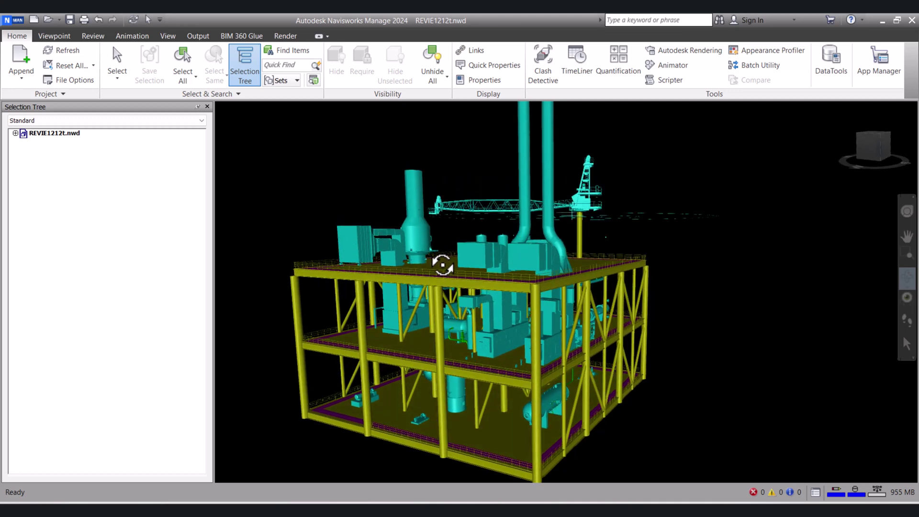
mouse_move(600, 313)
middle_mouse_down()
mouse_move(611, 287)
mouse_move(549, 295)
mouse_move(555, 268)
mouse_move(547, 285)
mouse_move(576, 295)
mouse_move(714, 178)
middle_mouse_up()
Replace the black viewport background with a Graduated blue gradient
right_click(713, 179)
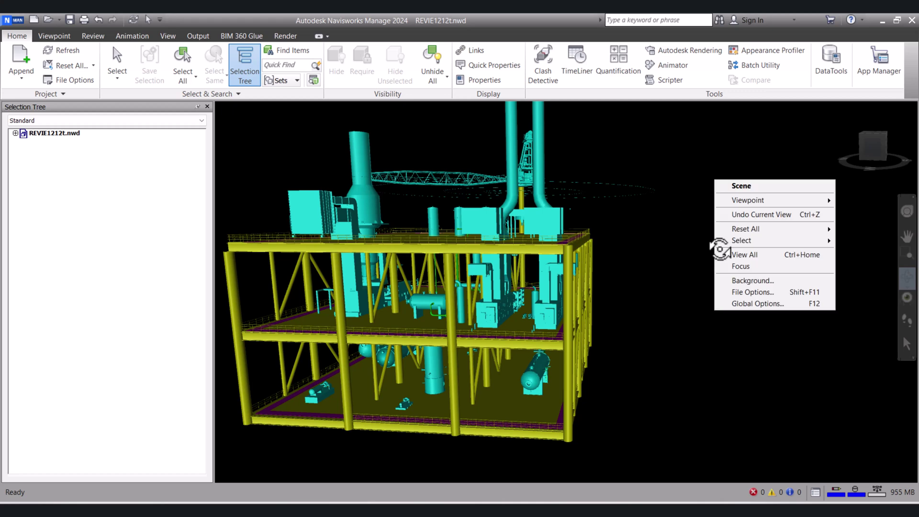
left_click(746, 280)
left_click(471, 214)
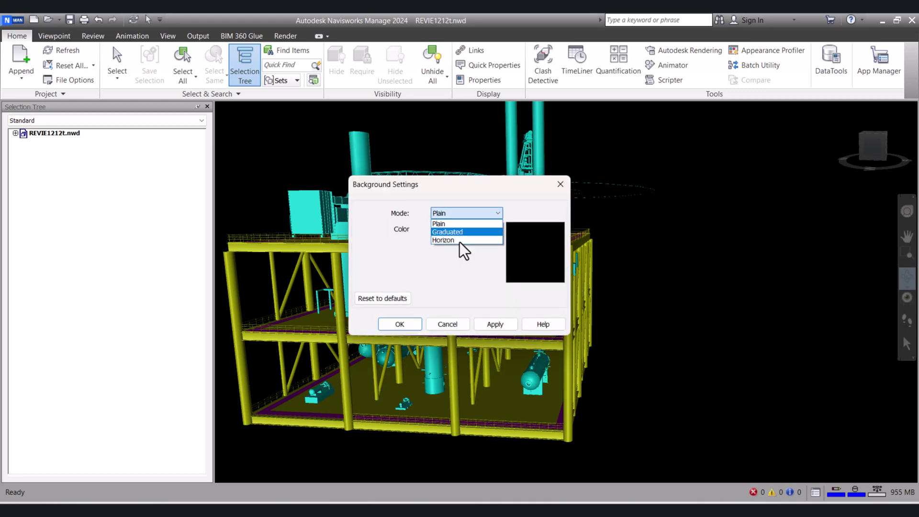
left_click(455, 233)
left_click(494, 324)
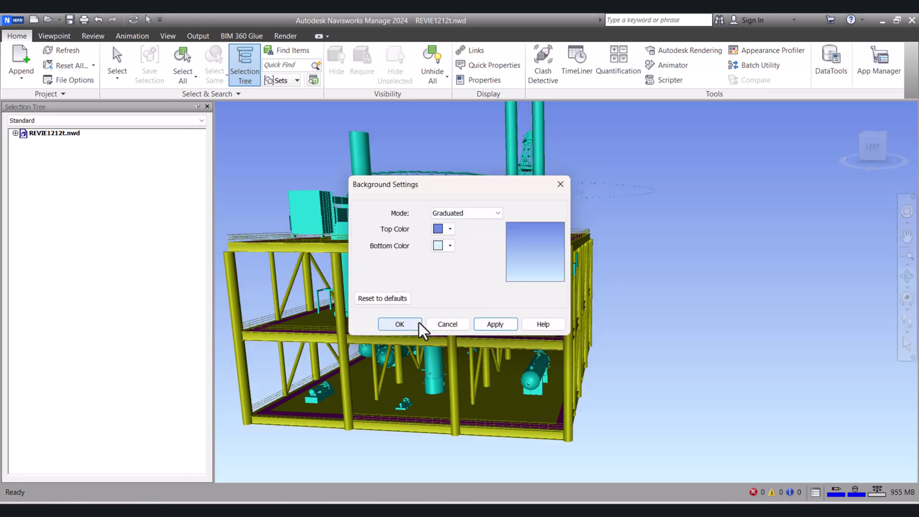
left_click(419, 323)
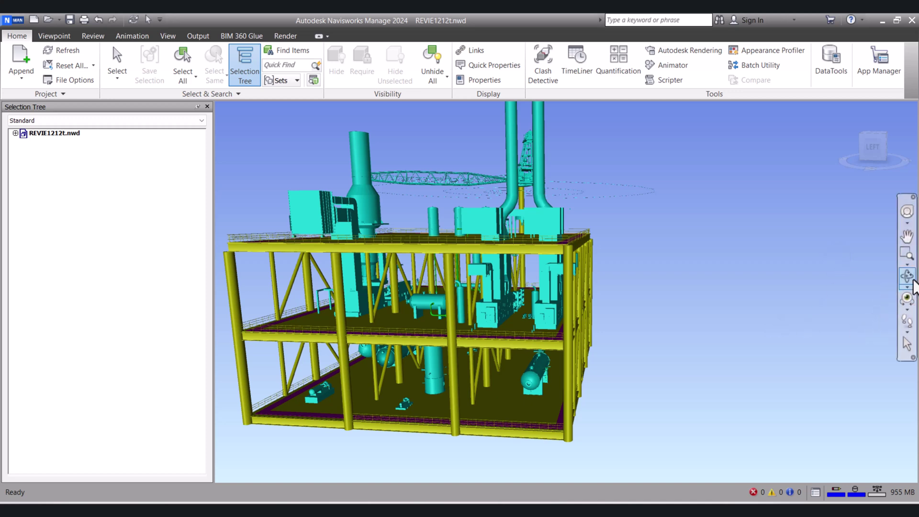
mouse_move(550, 270)
middle_mouse_down()
mouse_move(570, 297)
mouse_move(686, 274)
mouse_move(584, 260)
mouse_move(558, 277)
mouse_move(574, 294)
mouse_move(568, 263)
mouse_move(549, 252)
mouse_move(636, 267)
mouse_move(574, 259)
middle_mouse_up()
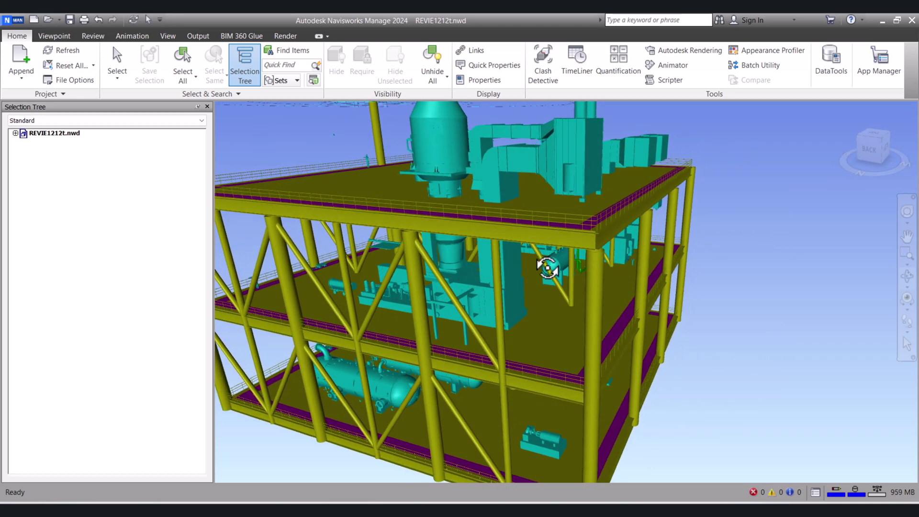
middle_click_drag(494, 277, 572, 303, "shift")
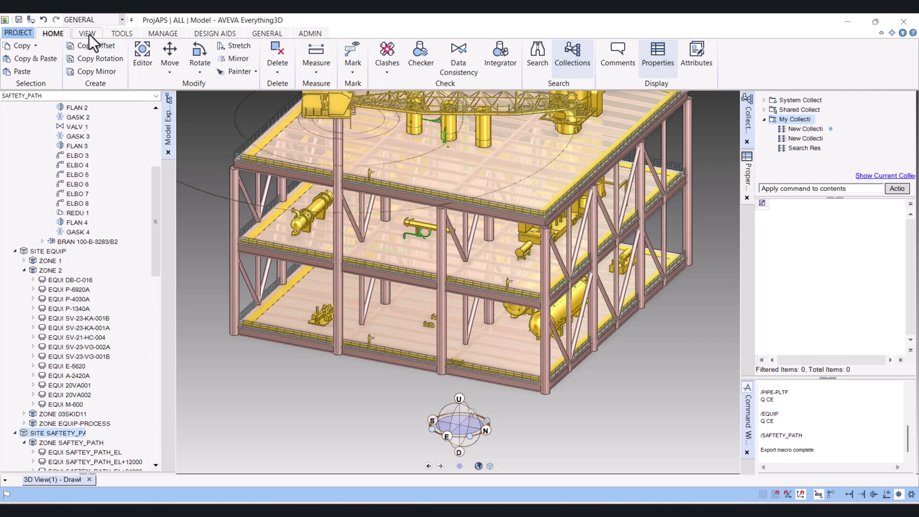
Show the AVEVA Review export options from the TOOLS tab's Export list
left_click(113, 34)
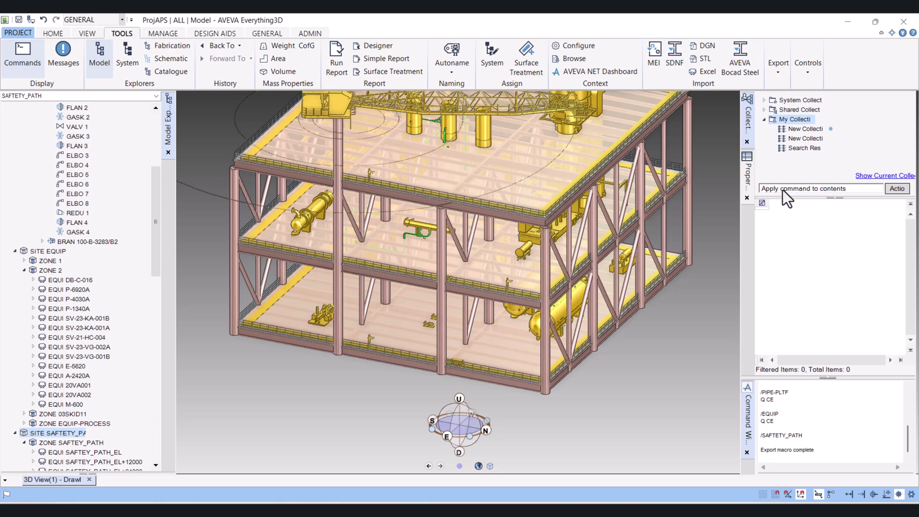
left_click(778, 72)
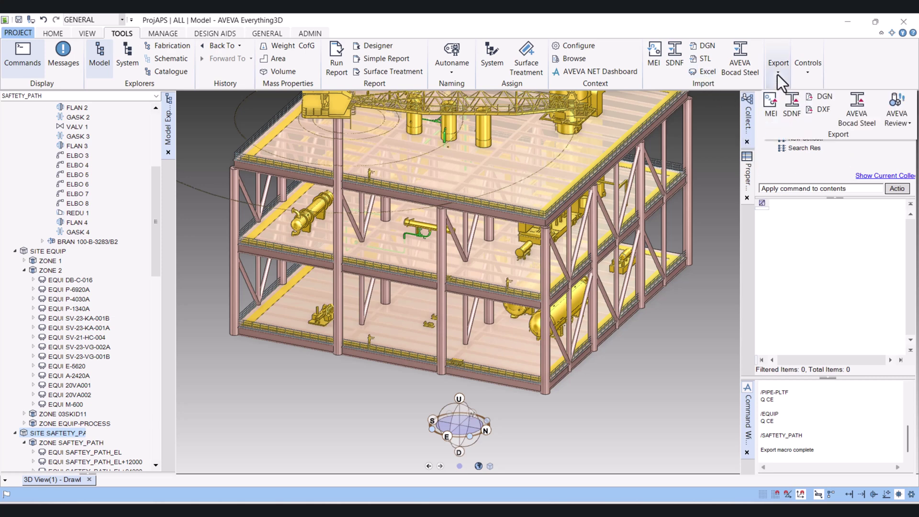
left_click(907, 123)
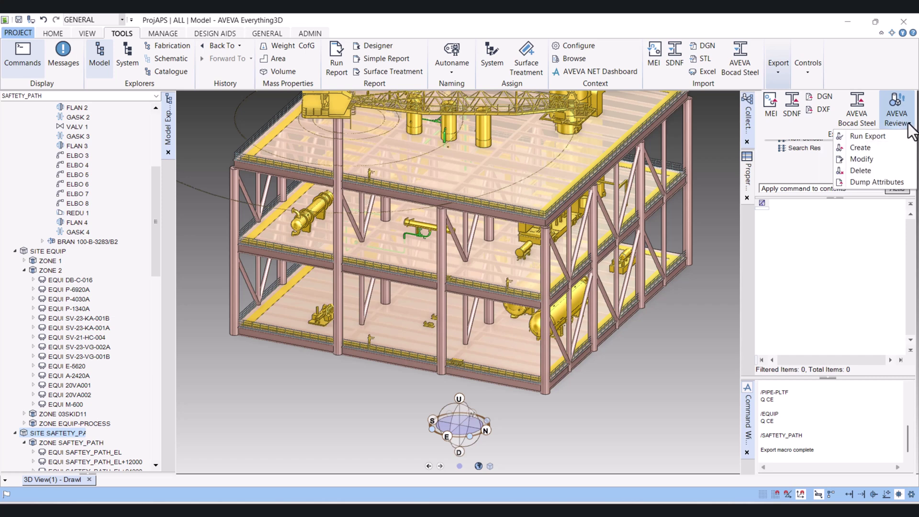
Create a new AVEVA Review export writing binary output to C:/Temp/121212.rvm
left_click(874, 148)
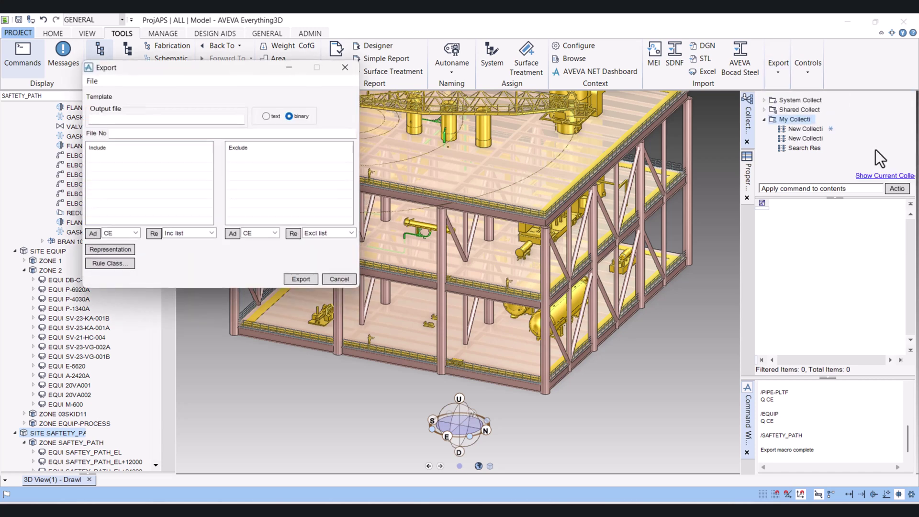
left_click_drag(199, 65, 495, 238)
left_click(422, 292)
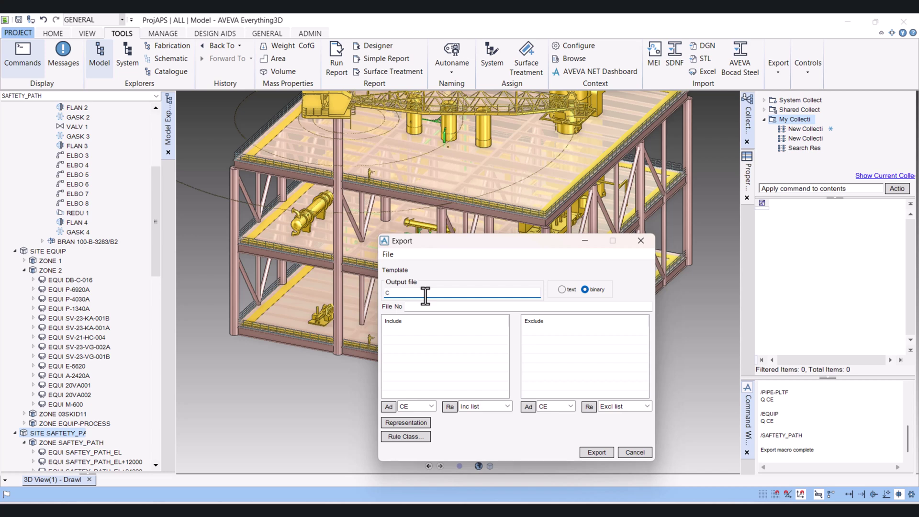
type("\\")
type("121212.rvm")
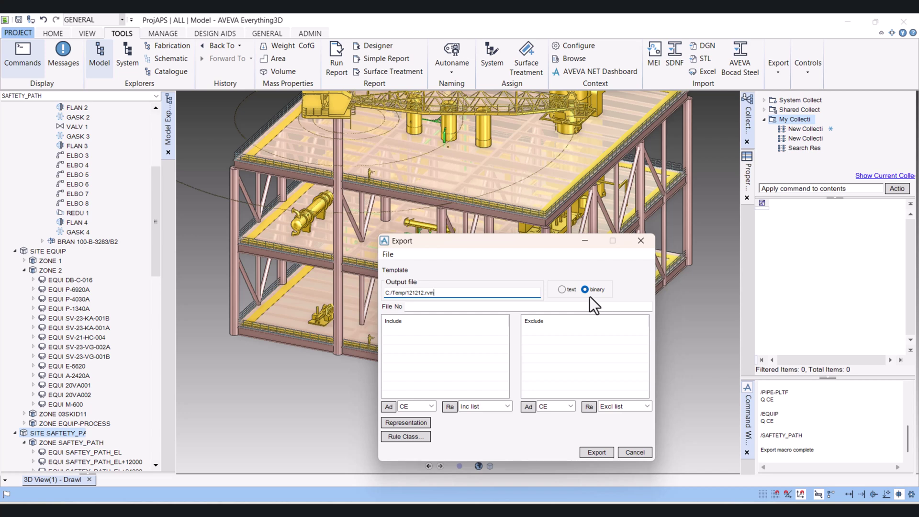
left_click_drag(526, 244, 554, 211)
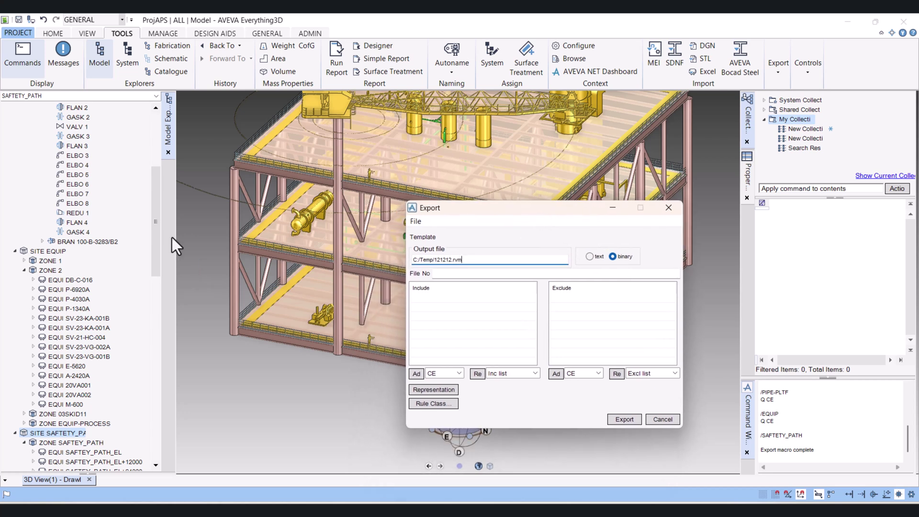
left_click_drag(156, 216, 160, 149)
Collapse the site branches and include PIPE_SUPPORT, PIPE-PLTF and EQUIP in the export
left_click(29, 156)
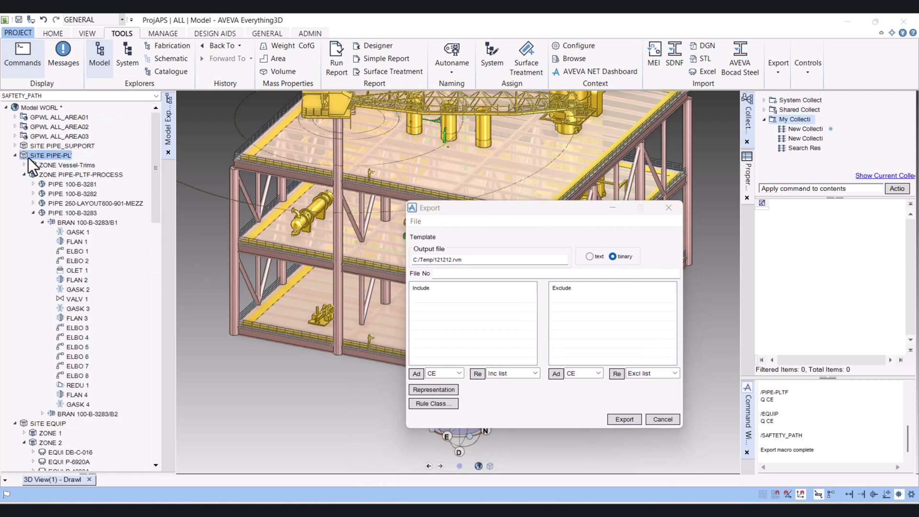
left_click(15, 156)
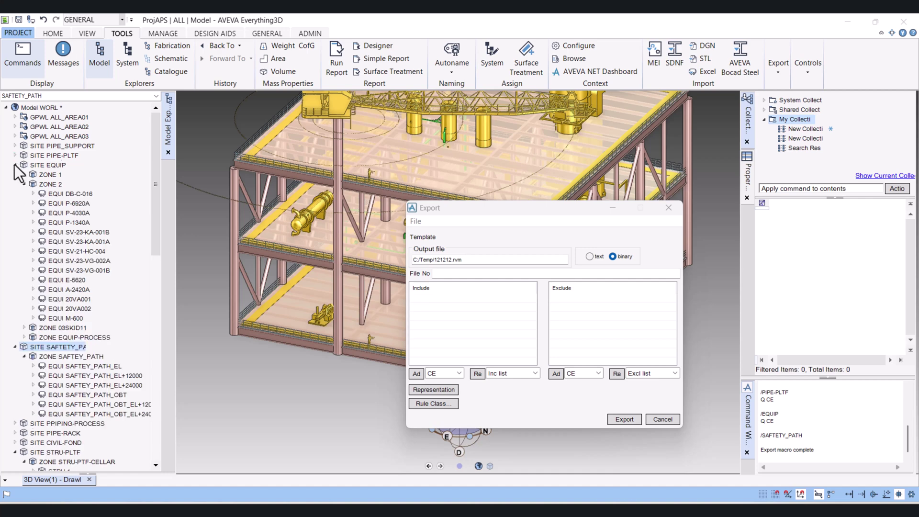
left_click(14, 165)
left_click(15, 175)
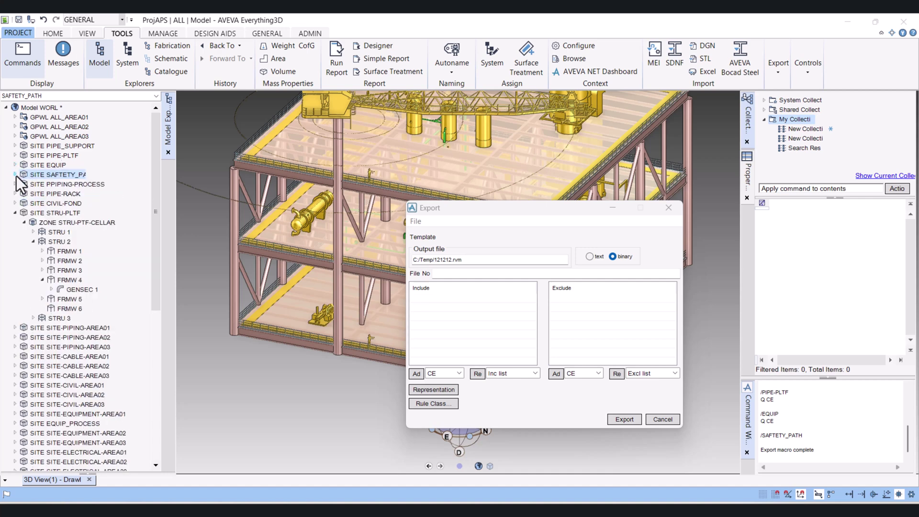
left_click(51, 145)
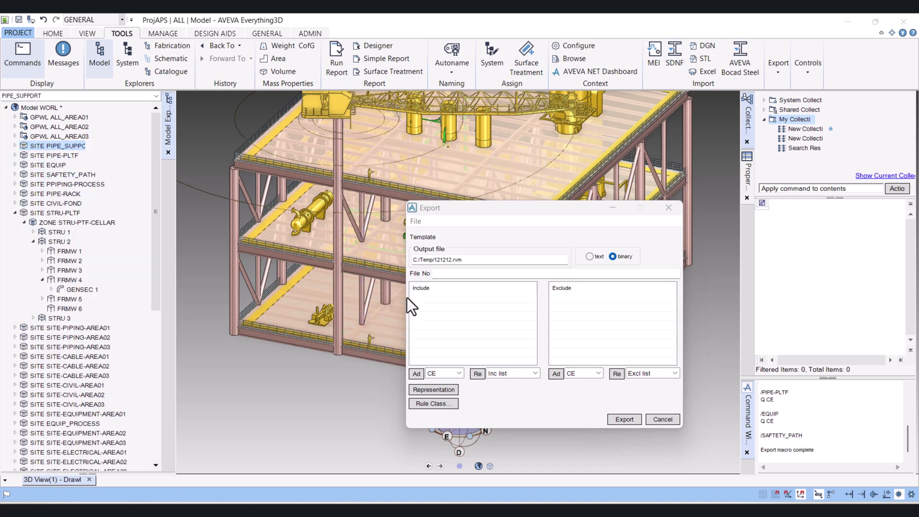
left_click(417, 375)
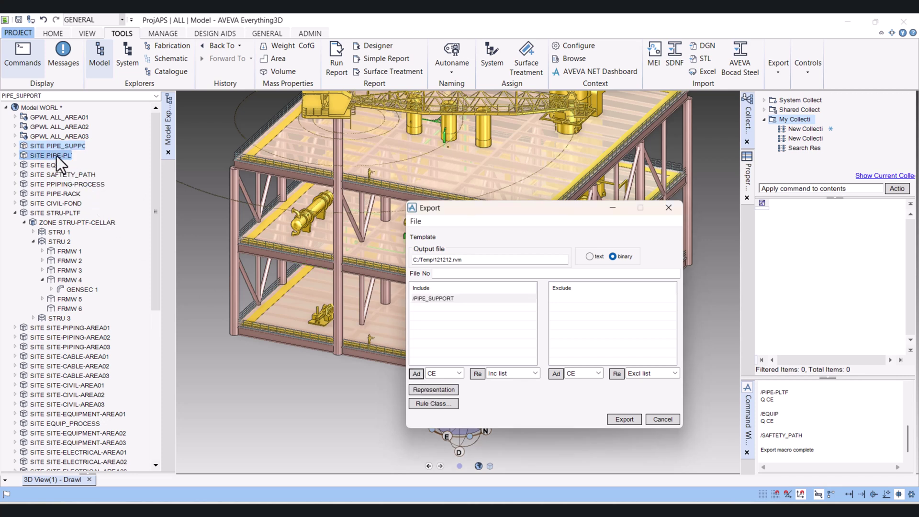
left_click(56, 156)
left_click(415, 373)
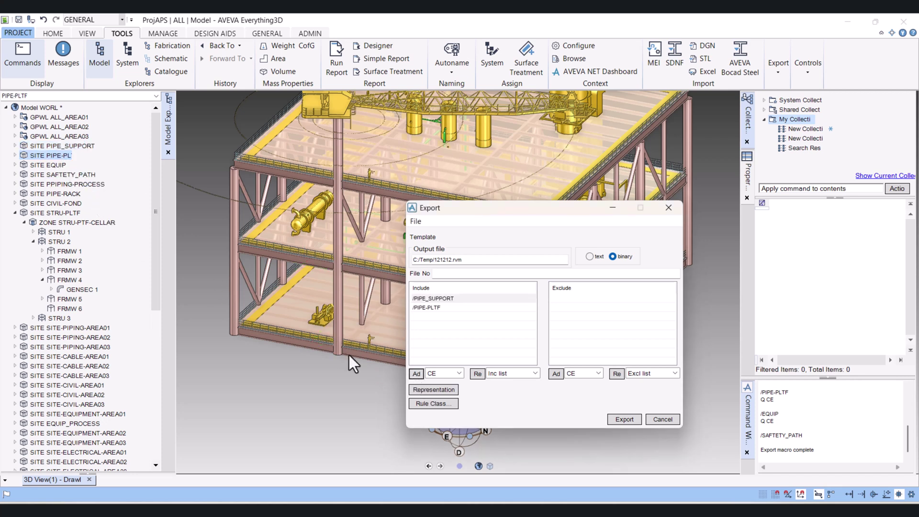
left_click(46, 164)
left_click(416, 374)
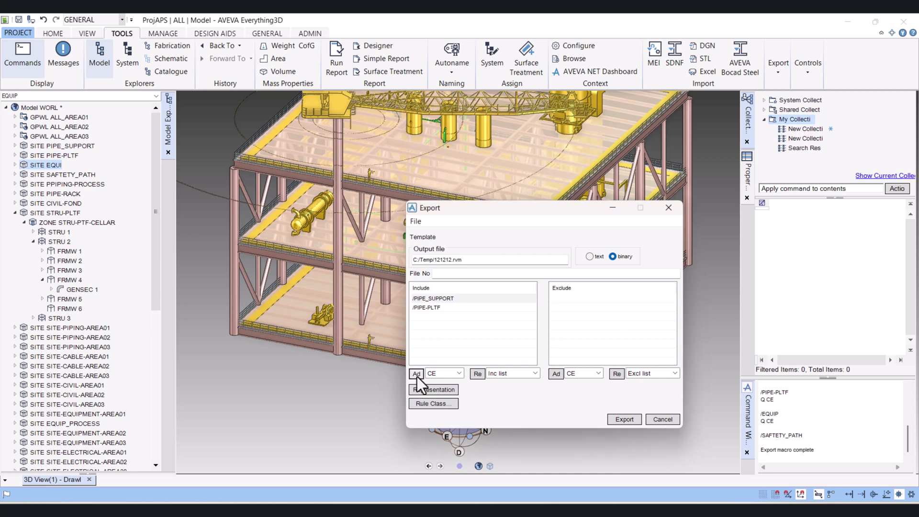
Include the safety path, PPIPING-PROCESS and STRU-PLTF sites, then run the export to 121212.rvm
left_click(64, 175)
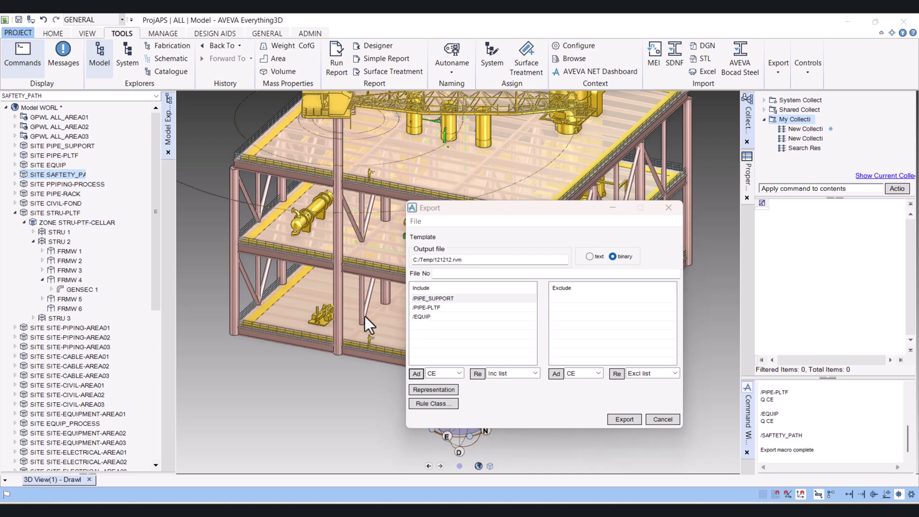
left_click(416, 374)
left_click(65, 184)
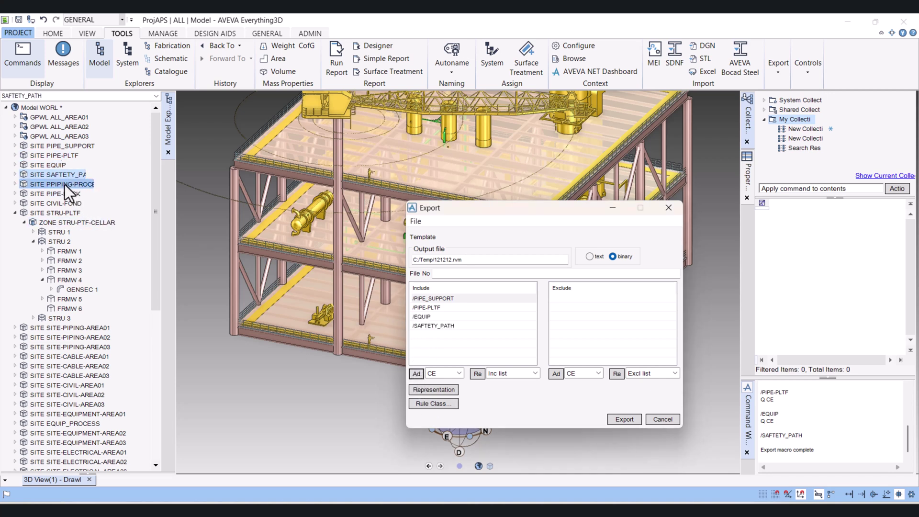
left_click(416, 374)
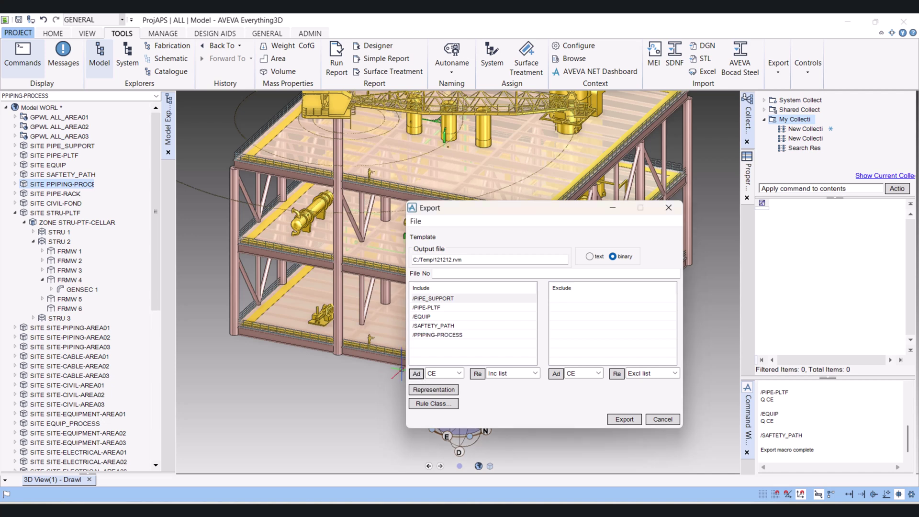
left_click(62, 214)
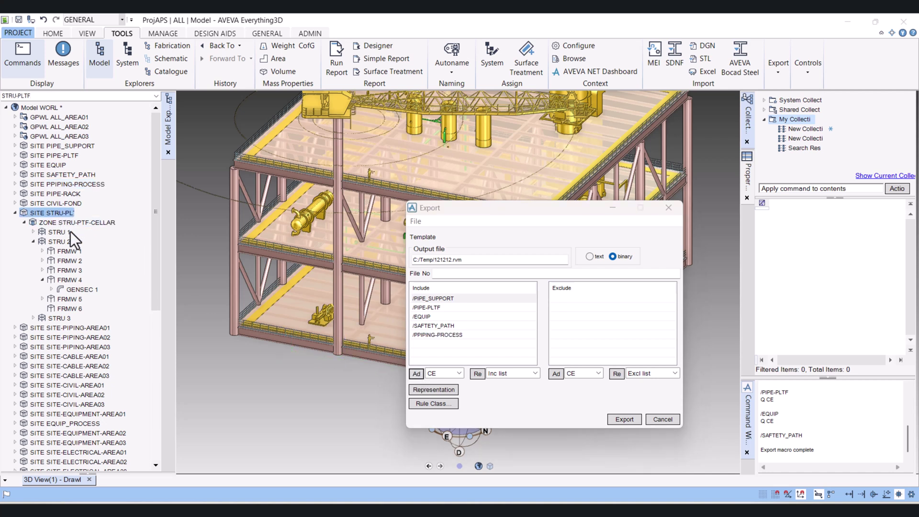
left_click(416, 374)
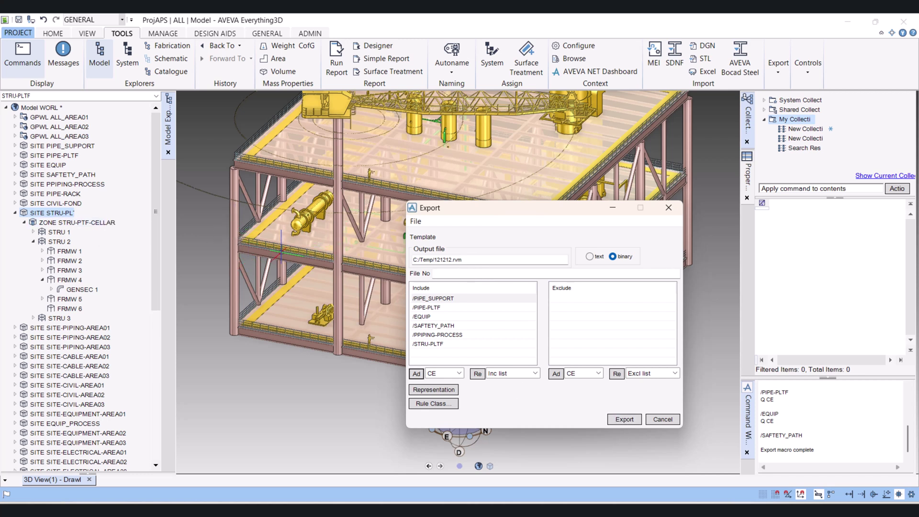
left_click(624, 419)
key("alt+Tab")
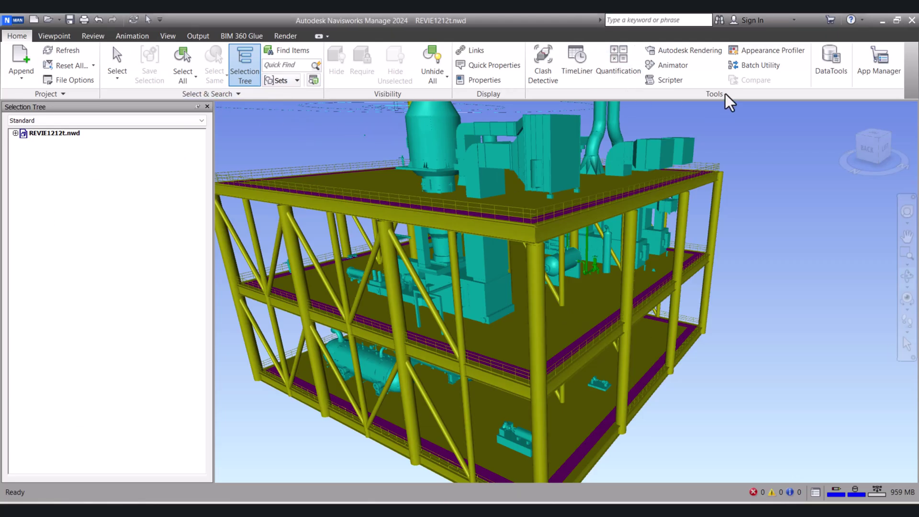
Start a new Untitled scene, discarding unsaved changes to REVIE1212t.nwd
left_click(34, 20)
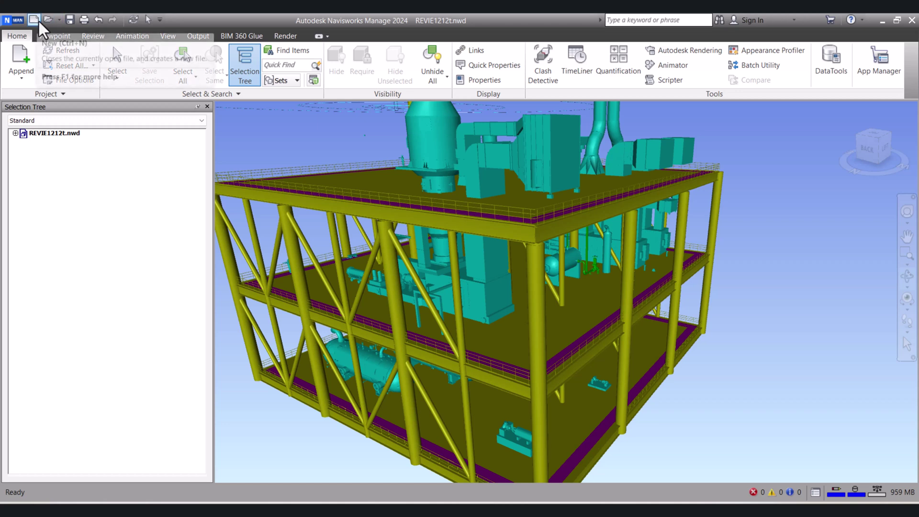
left_click(466, 307)
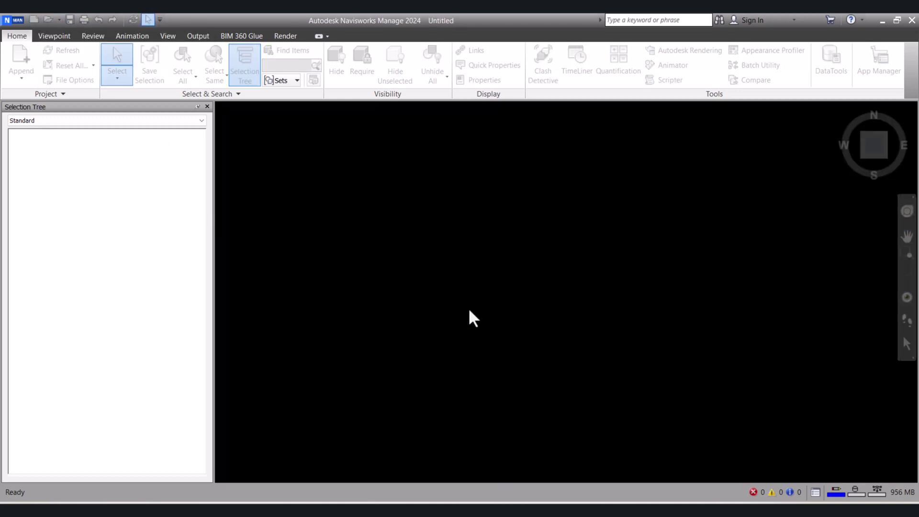
left_click(754, 66)
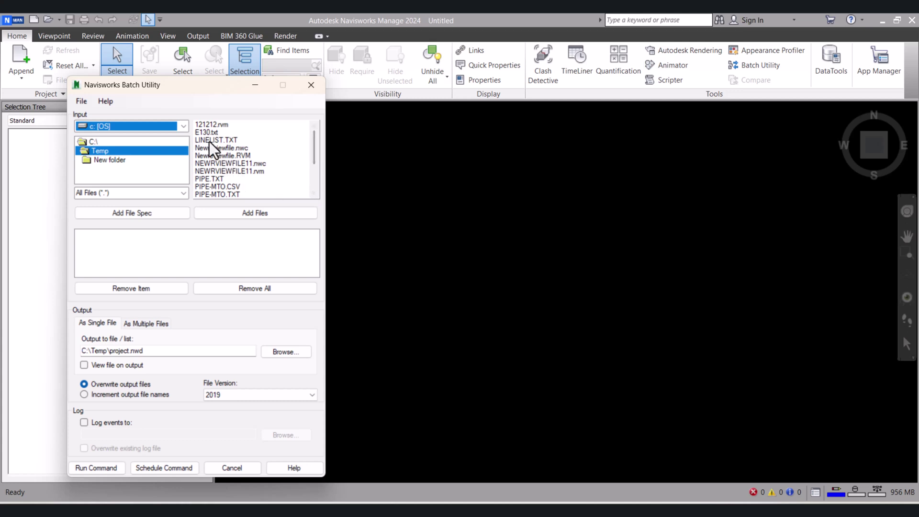
left_click(206, 125)
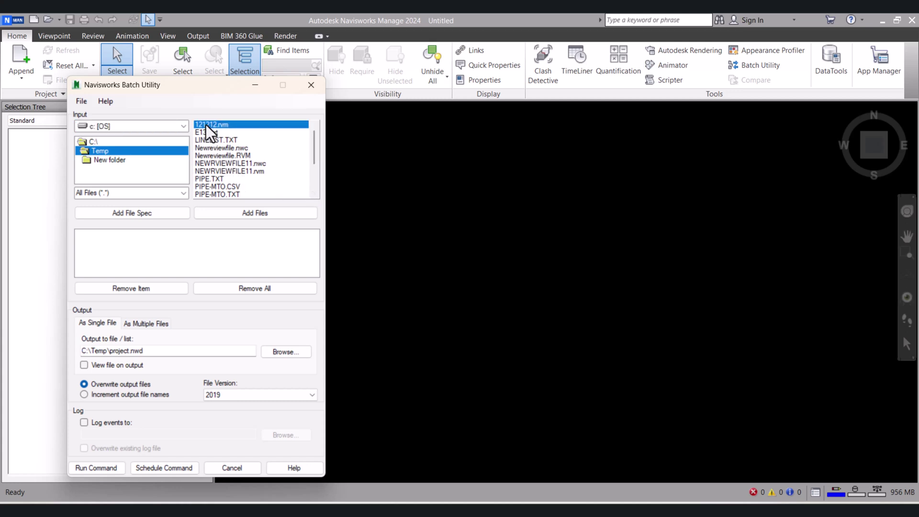
left_click(249, 213)
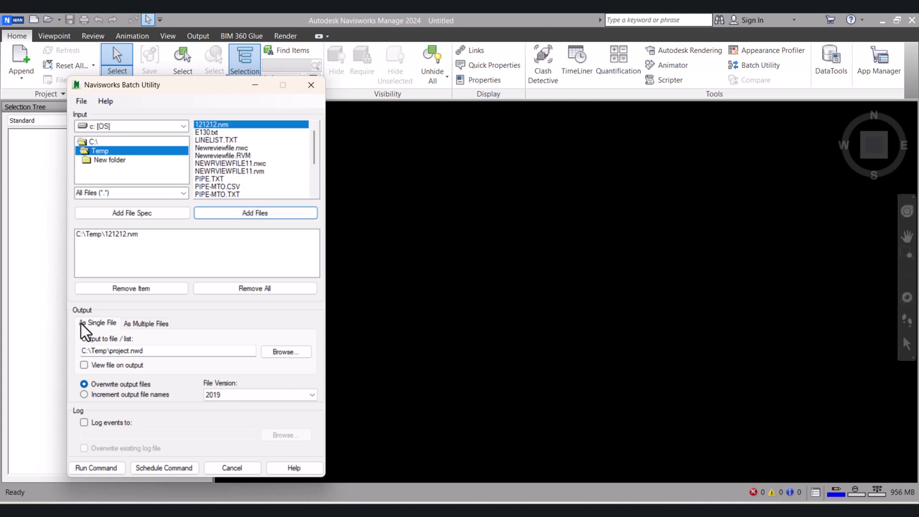
left_click(126, 350)
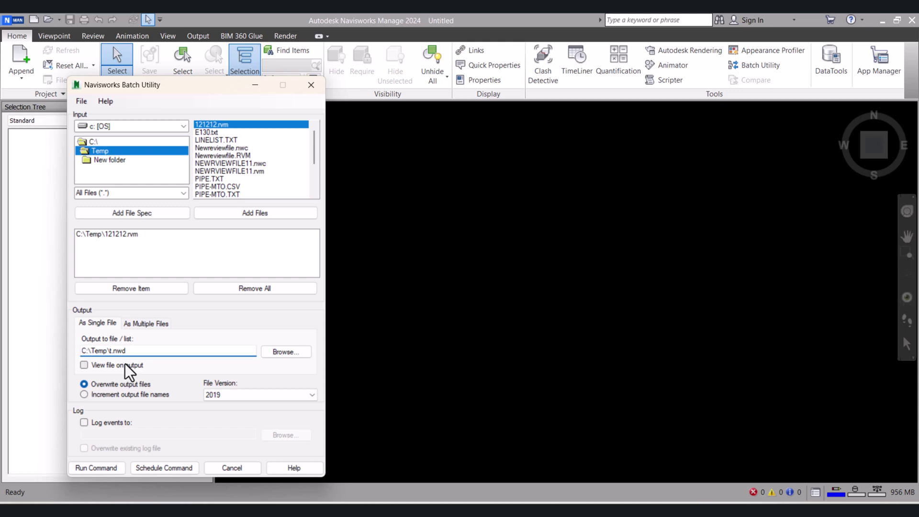
type("2122121")
left_click(98, 467)
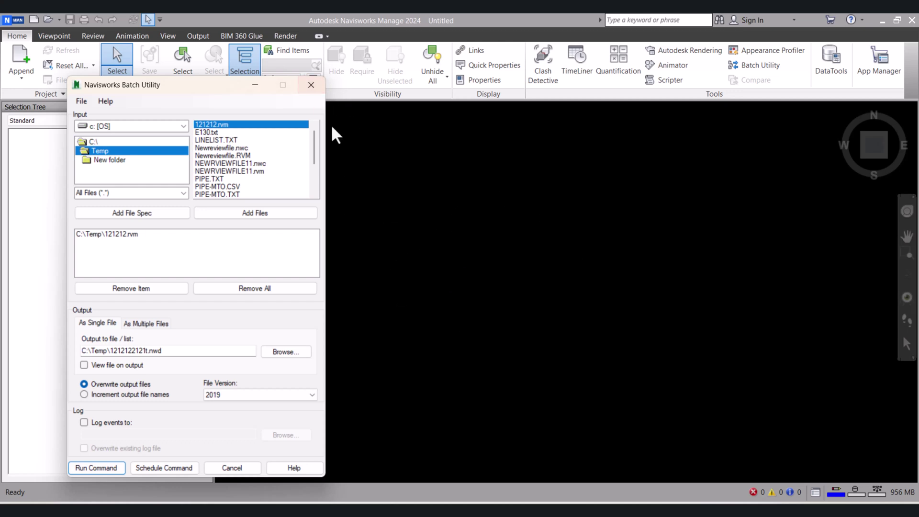
left_click(311, 85)
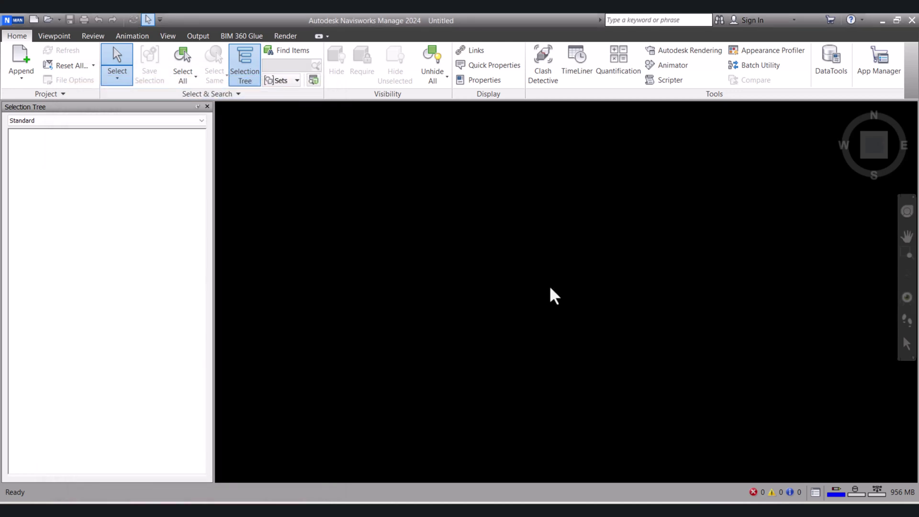
left_click(48, 19)
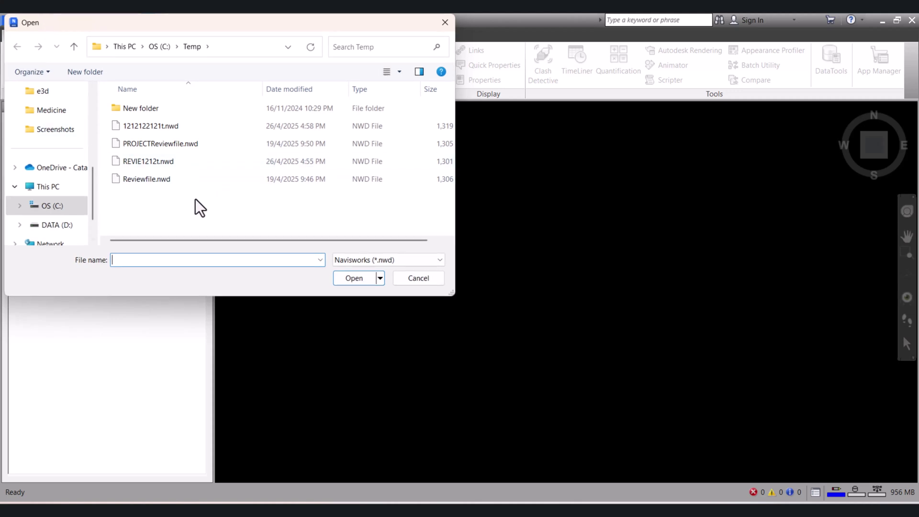
left_click(156, 127)
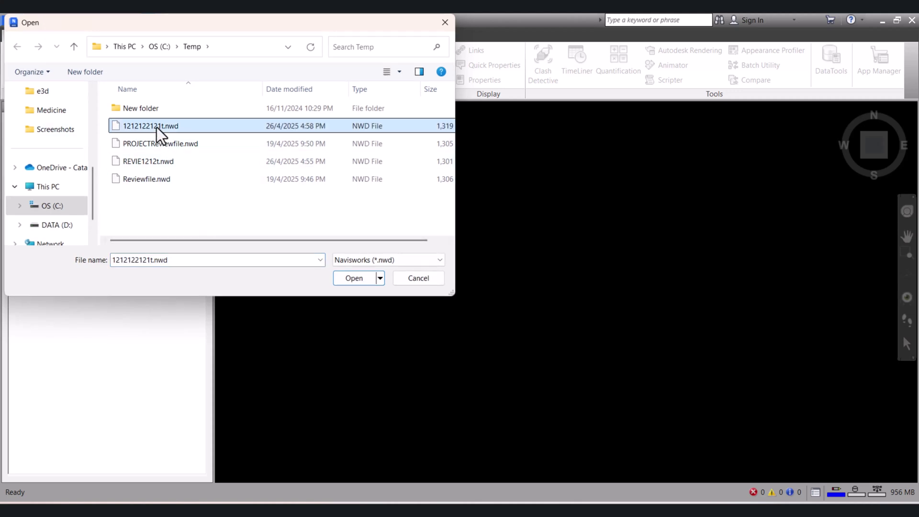
left_click(348, 281)
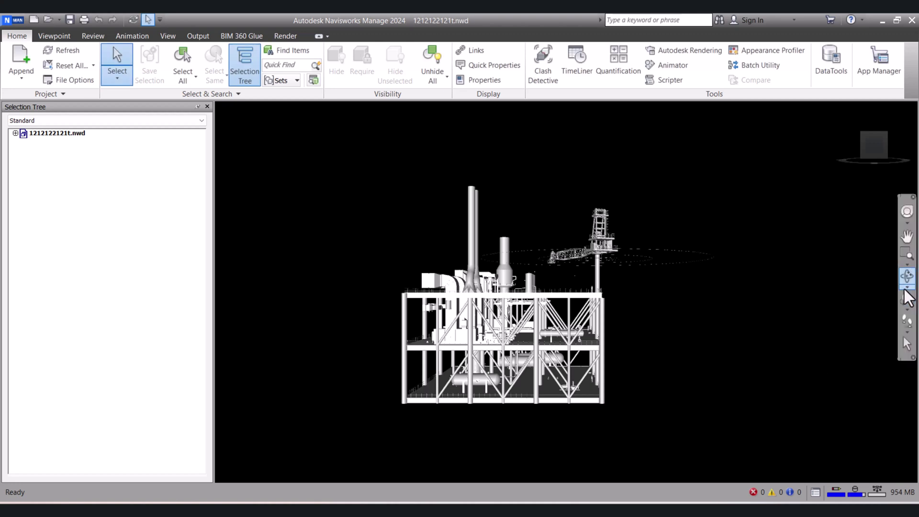
left_click(907, 278)
left_click_drag(516, 261, 569, 321)
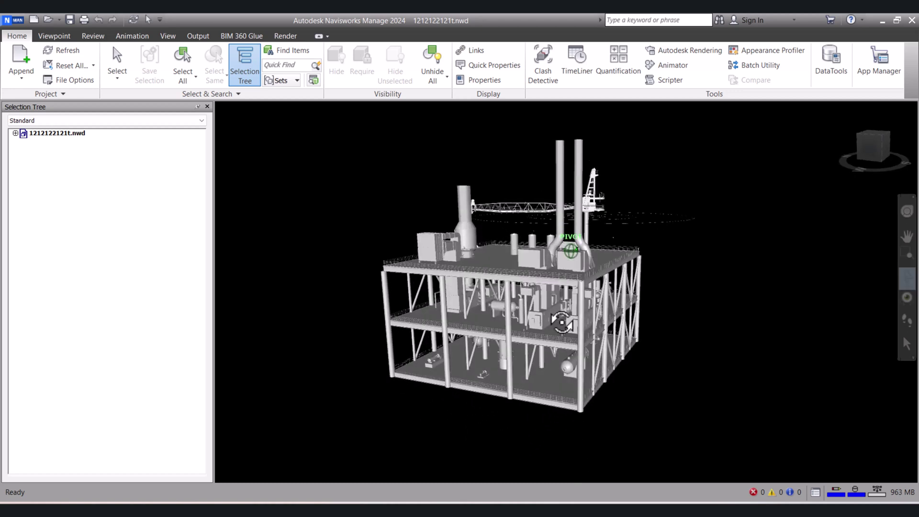
Set the background mode to Graduated for a blue gradient, then orbit the model
right_click(341, 193)
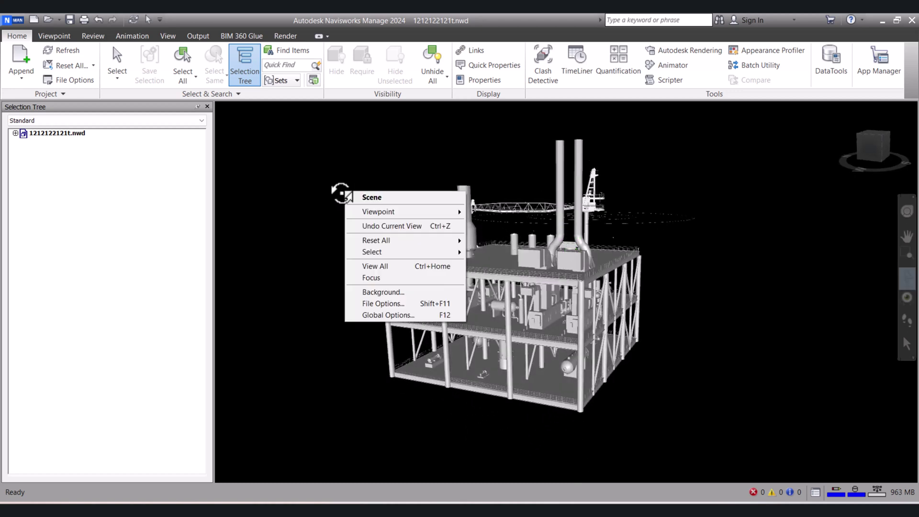
left_click(386, 292)
left_click(455, 214)
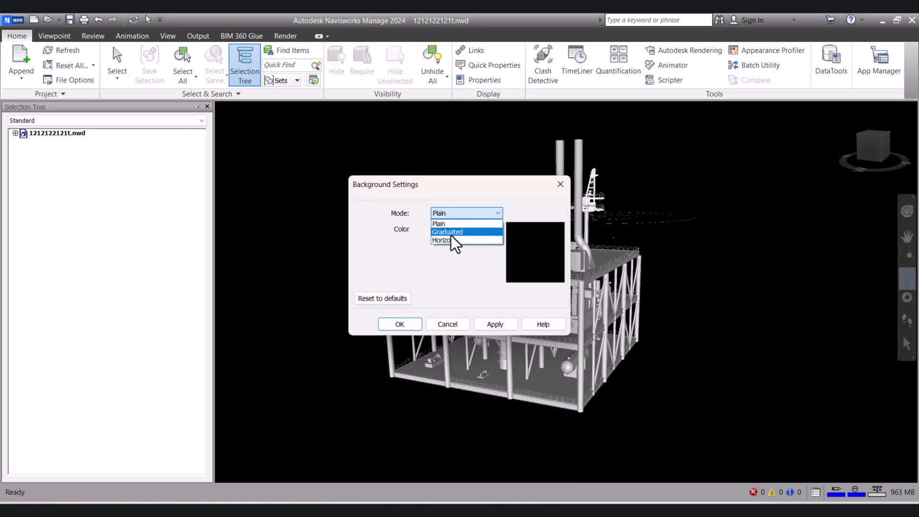
left_click(451, 234)
left_click(497, 328)
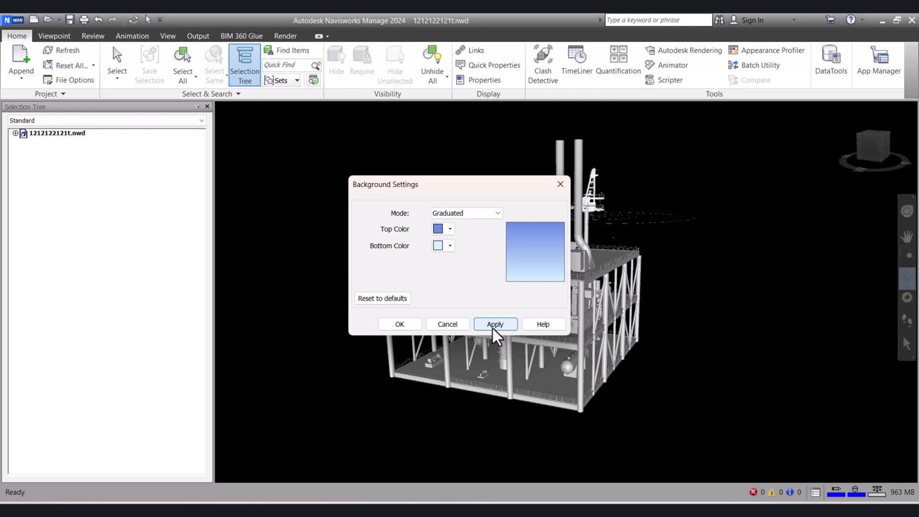
left_click(415, 328)
left_click(907, 276)
left_click_drag(889, 287, 635, 308)
Override the colour of the /STRU-PLTF structure to purple via the Selection Tree
scroll(477, 268, "up", 2)
scroll(573, 306, "up", 3)
left_click(577, 314)
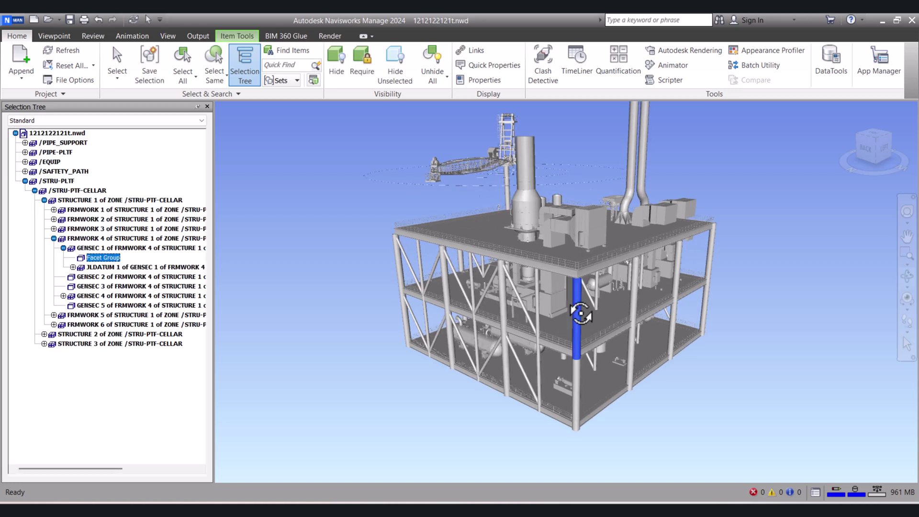
right_click(579, 312)
left_click(62, 181)
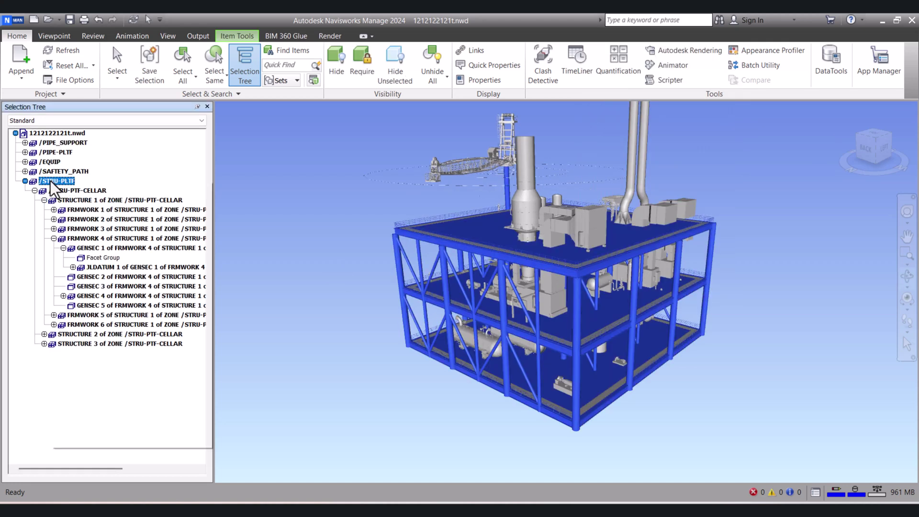
right_click(50, 179)
mouse_move(93, 389)
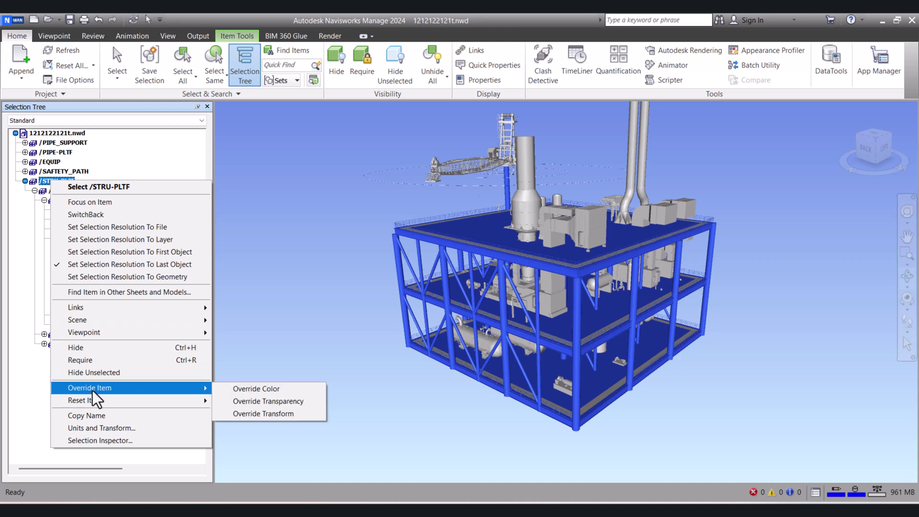
left_click(254, 392)
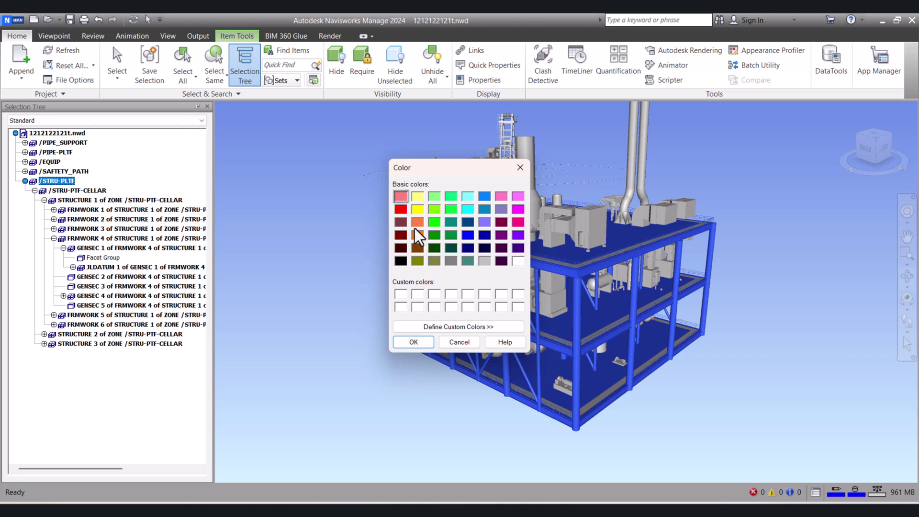
left_click(516, 231)
left_click(409, 341)
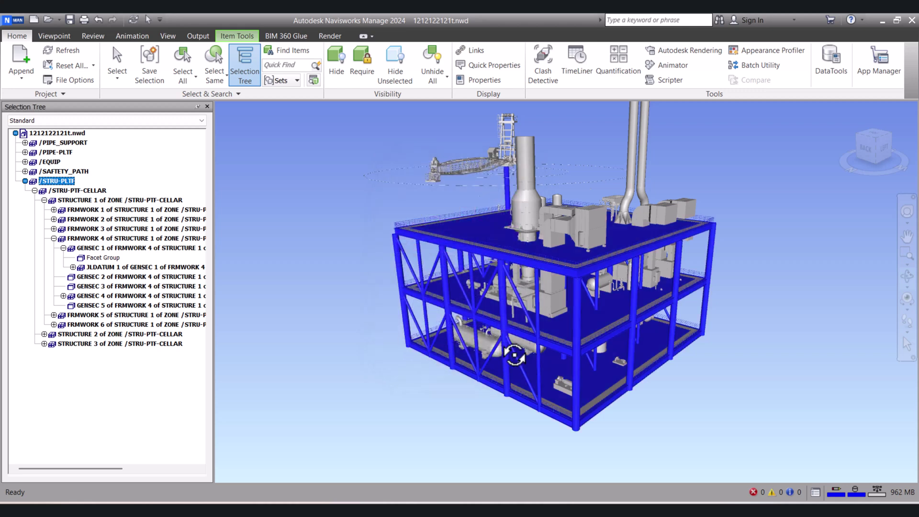
right_click(486, 338)
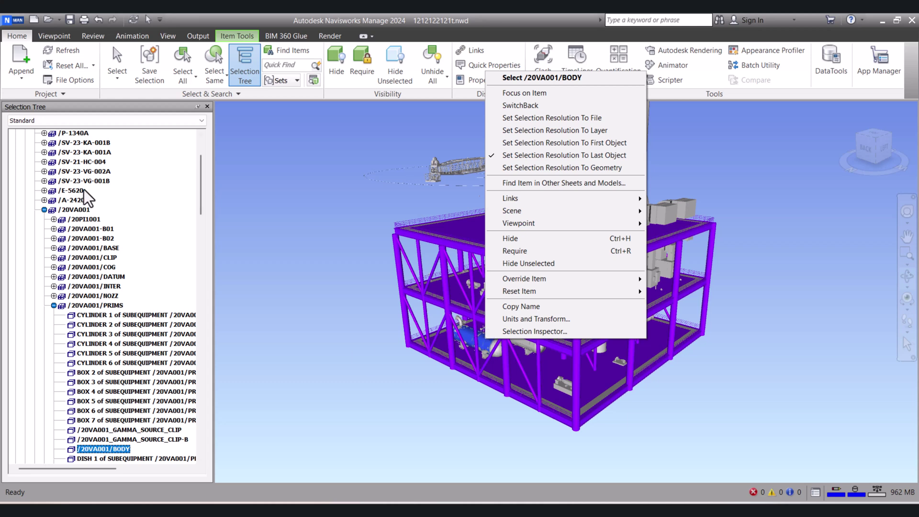
Override all /EQUIP equipment to light blue, then orbit to a side view
left_click(74, 209)
scroll(74, 201, "up", 2)
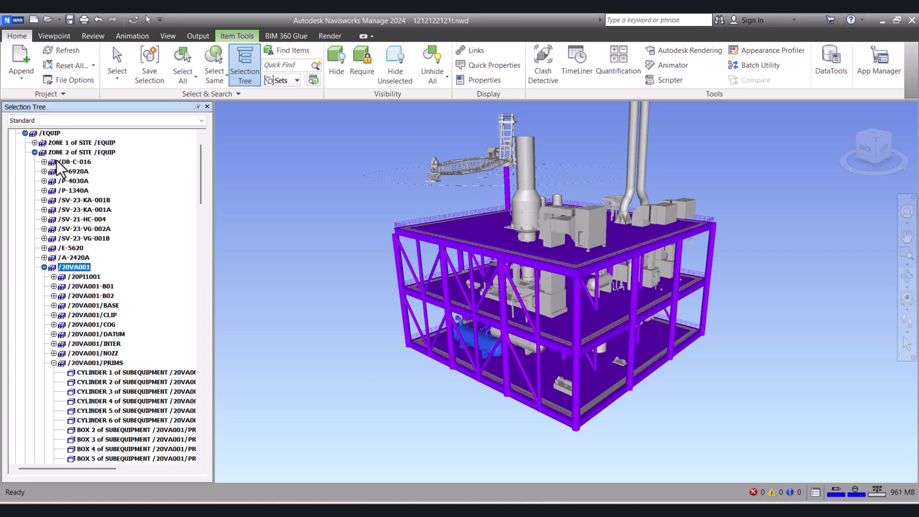
left_click(46, 133)
right_click(46, 133)
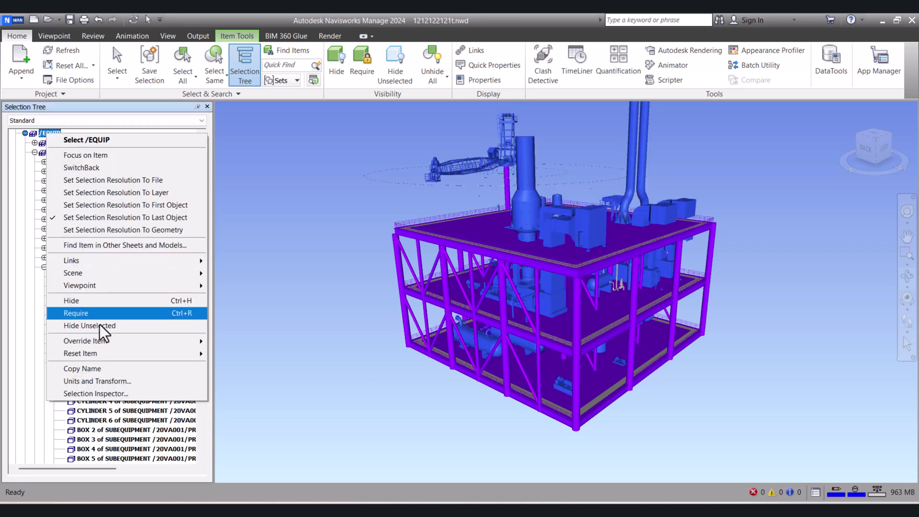
mouse_move(110, 341)
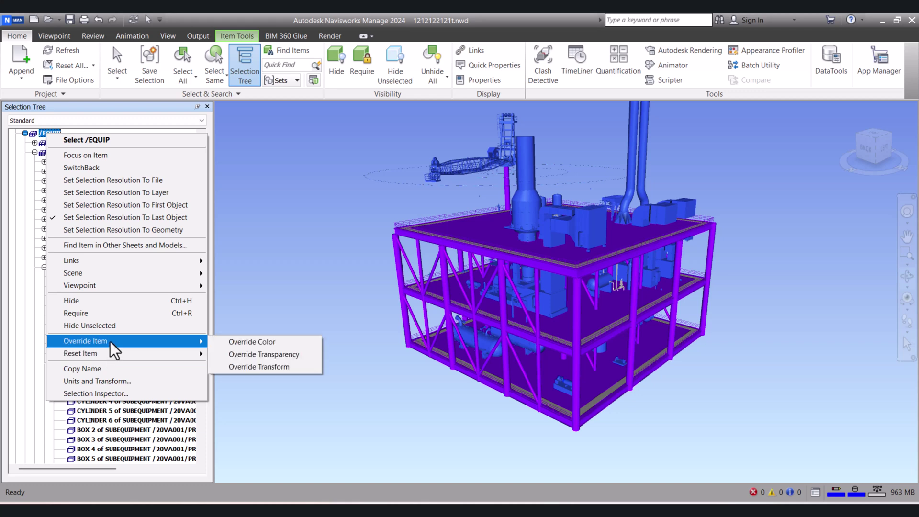
left_click(239, 341)
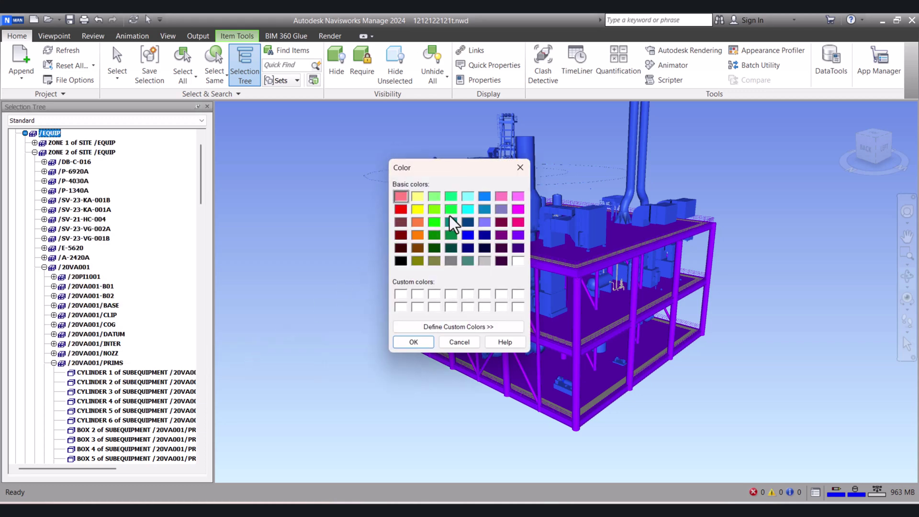
left_click(466, 210)
left_click(414, 343)
right_click(526, 338)
left_click(670, 371)
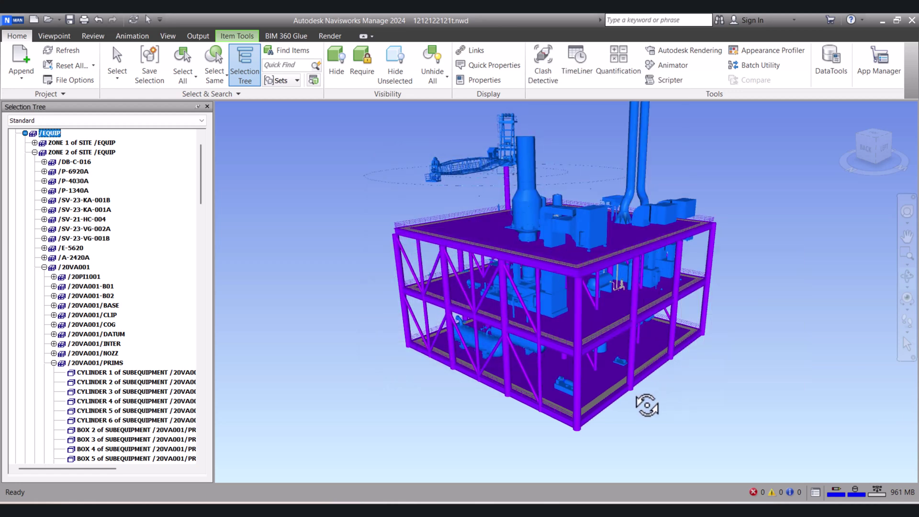
right_click(627, 376)
left_click(502, 295)
mouse_move(503, 295)
left_mouse_down()
mouse_move(529, 311)
mouse_move(519, 293)
mouse_move(494, 299)
mouse_move(598, 317)
mouse_move(619, 293)
left_mouse_up()
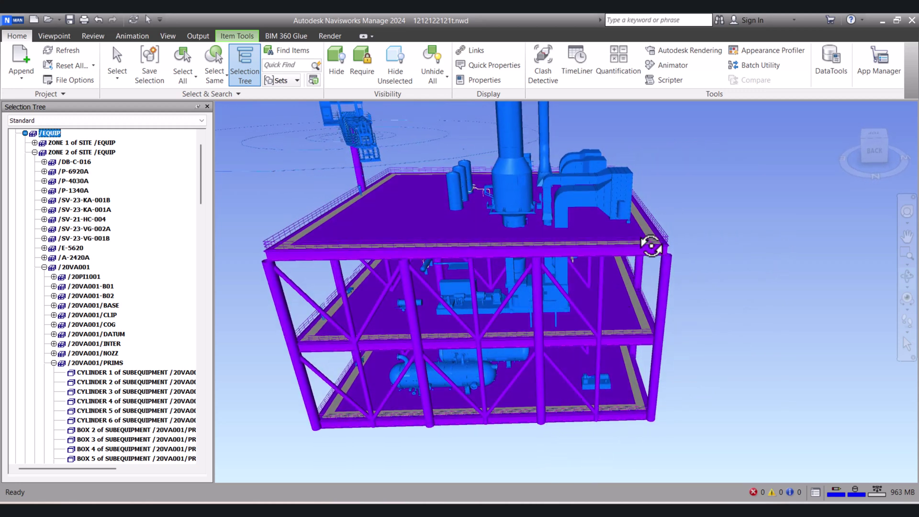